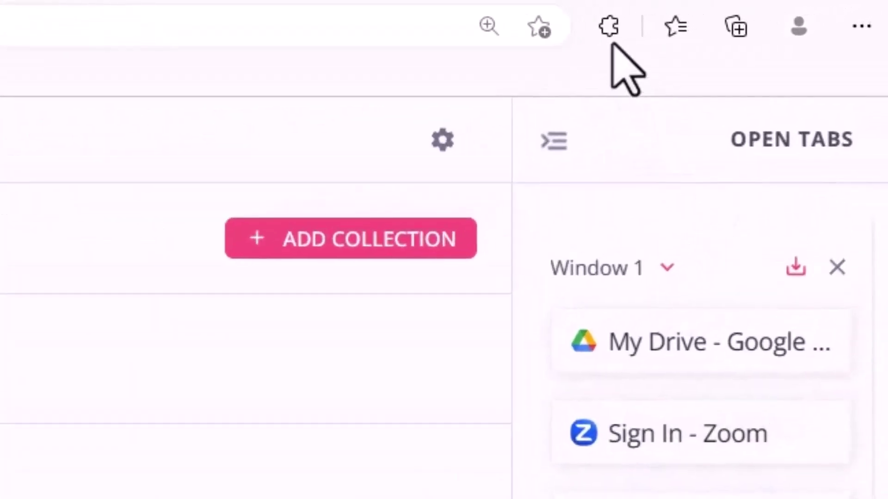
Filter Edge's extensions management page by 'toby' to find the enabled Toby for Chrome extension
left_click(608, 29)
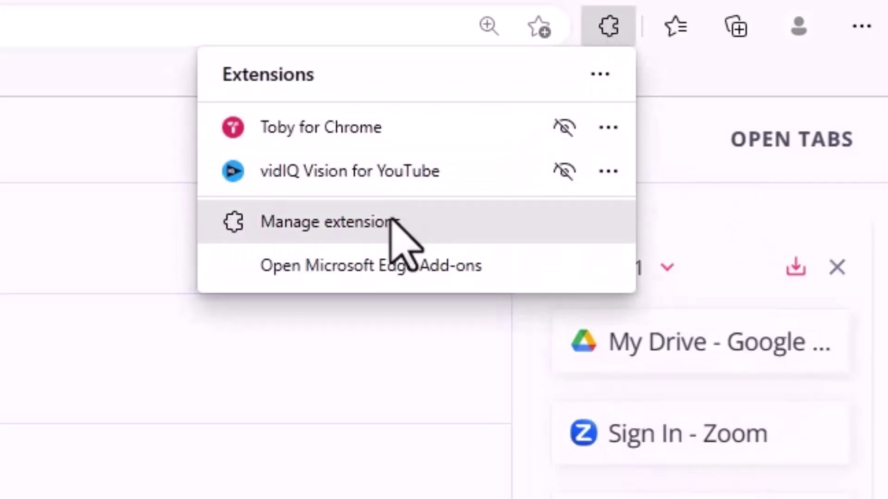
left_click(287, 232)
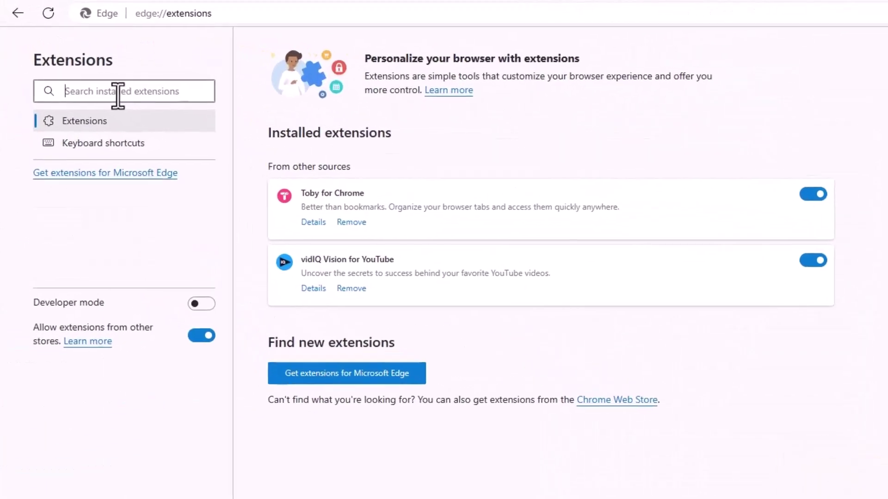
type("to")
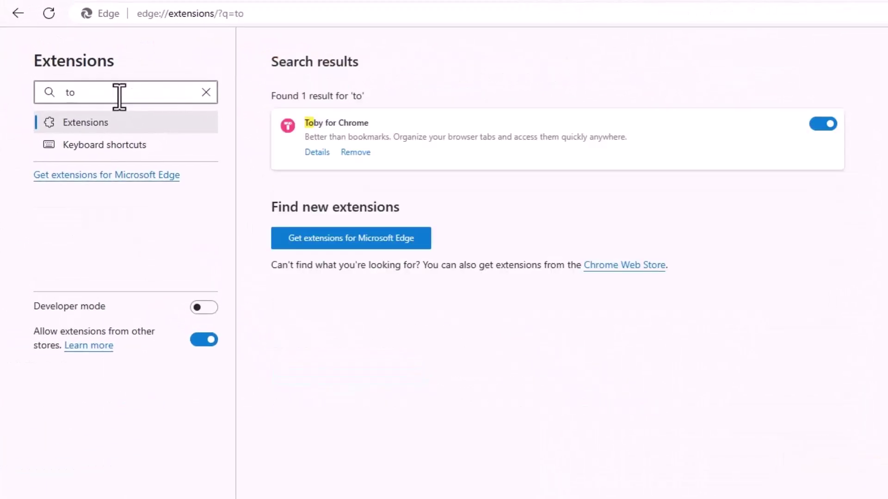
type("by")
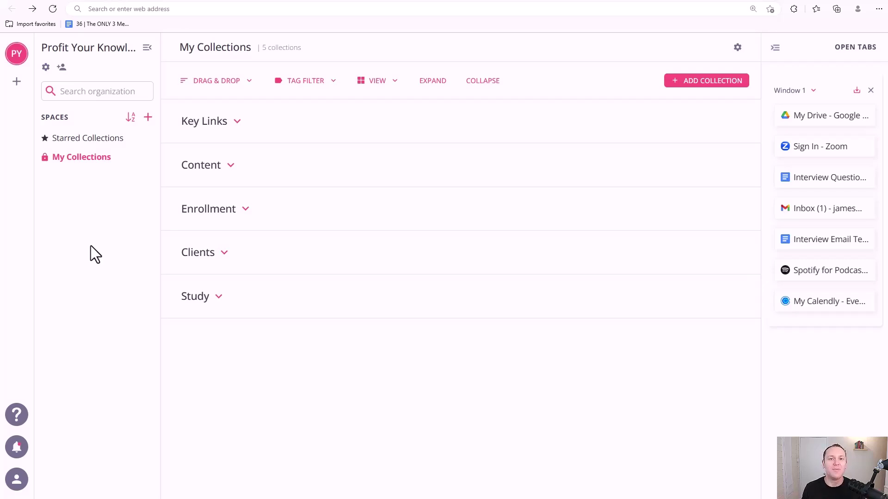
mouse_move(843, 3)
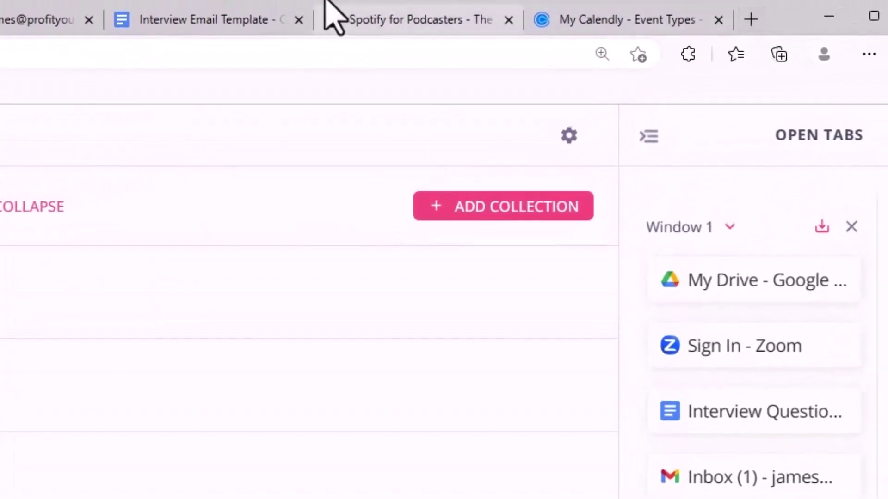
left_click(754, 21)
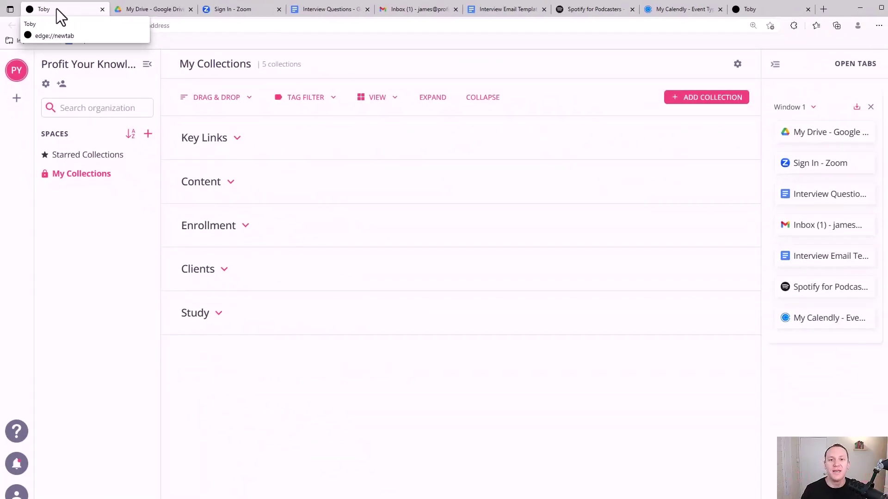
left_click(808, 9)
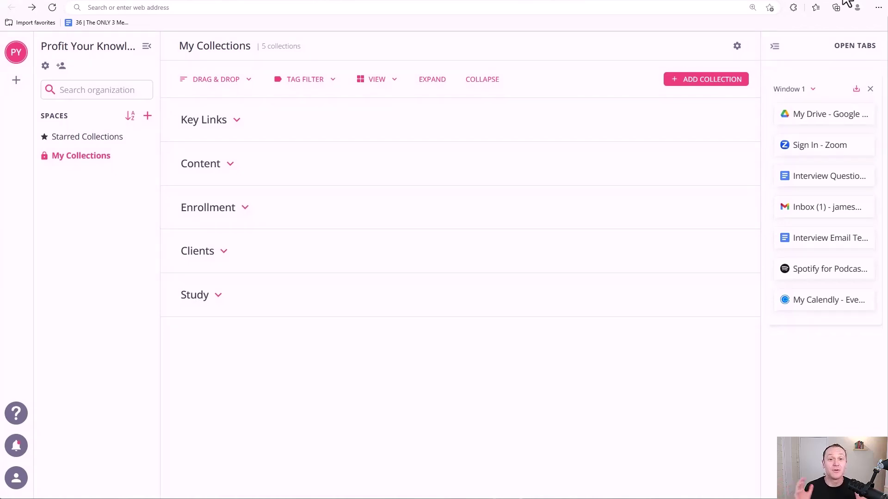
mouse_move(731, 286)
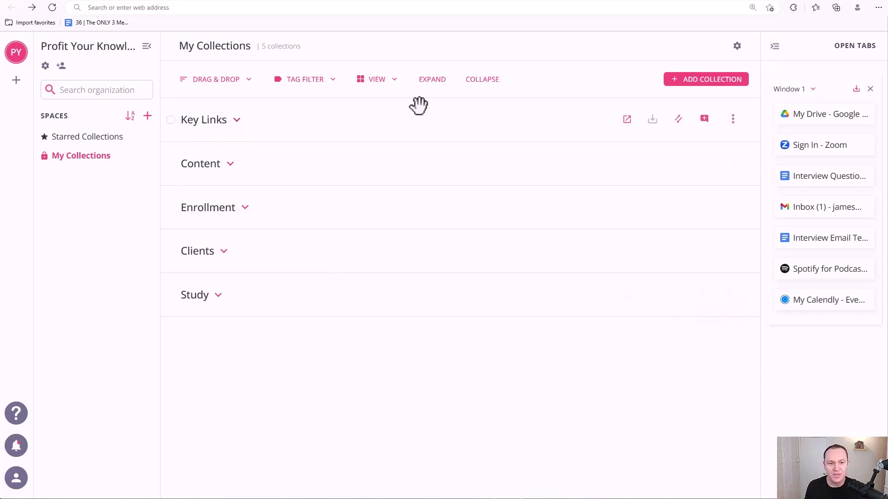
left_click(236, 121)
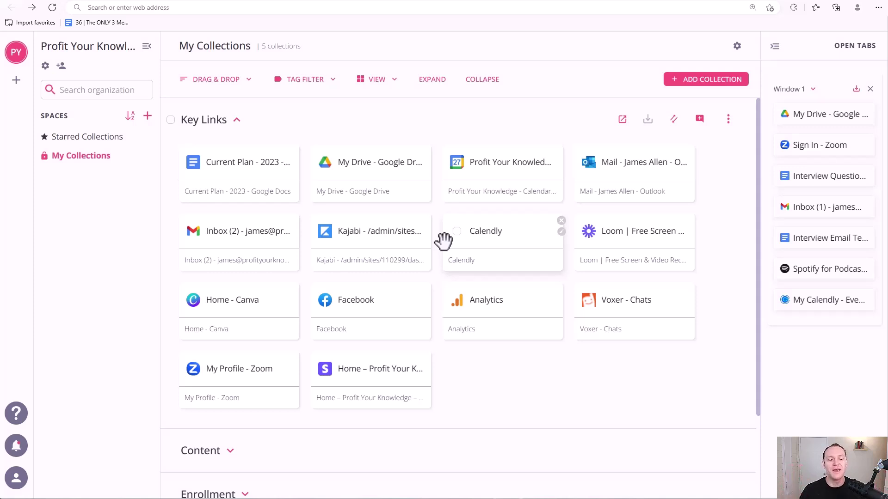
left_click(237, 122)
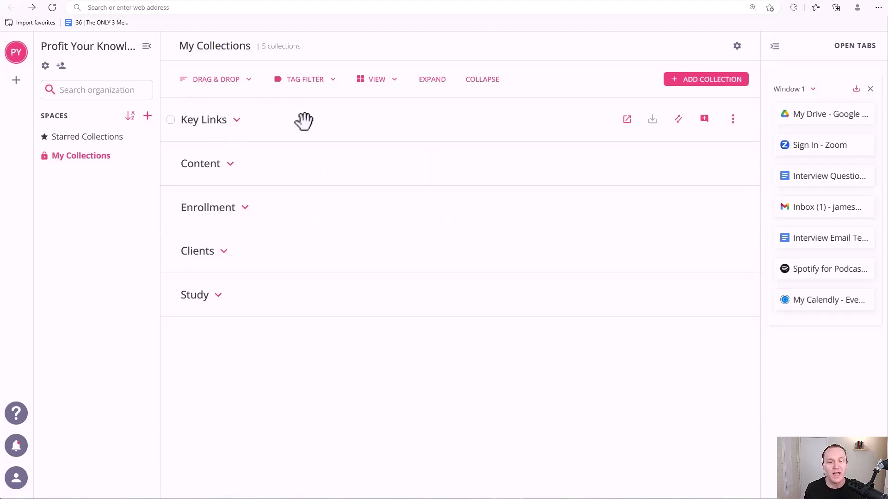
mouse_move(304, 121)
left_mouse_down()
mouse_move(307, 241)
mouse_move(303, 113)
left_mouse_up()
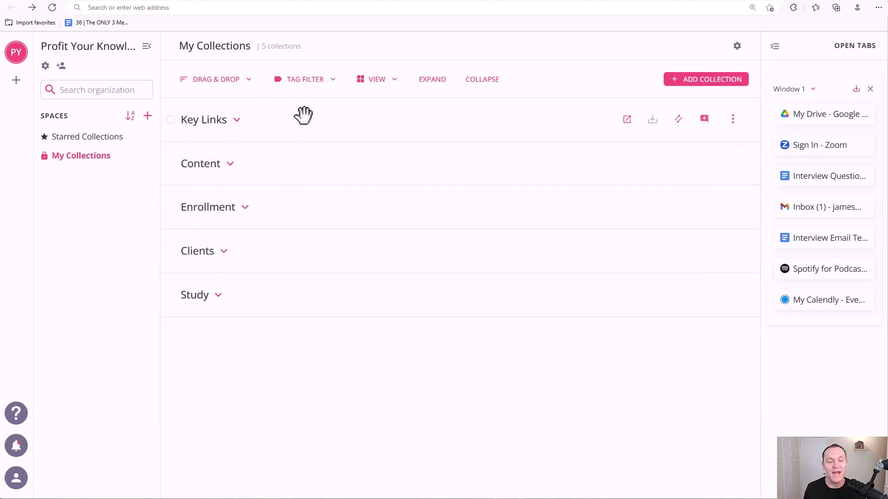
left_click(231, 164)
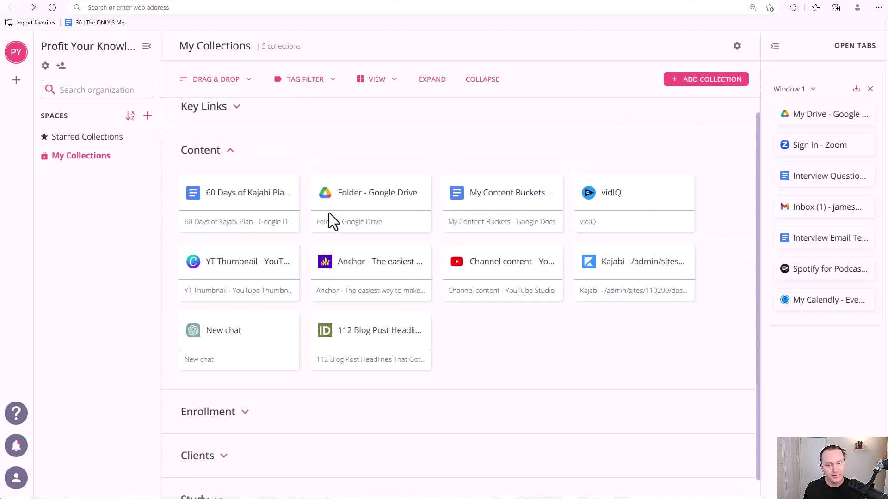
scroll(328, 213, "down", 1)
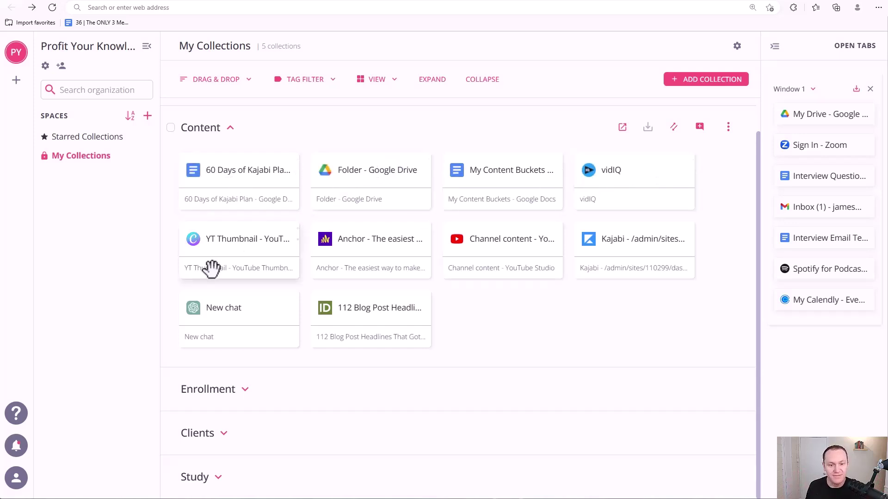
left_click(231, 128)
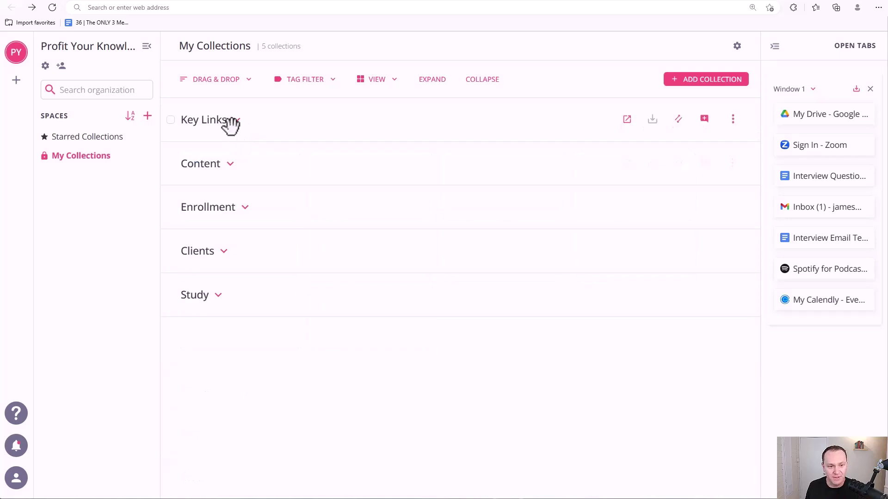
left_click(246, 207)
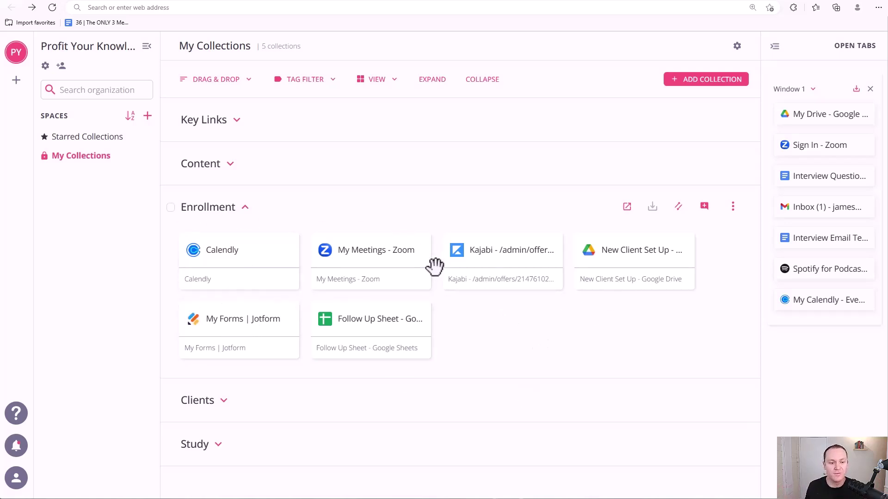
left_click(245, 207)
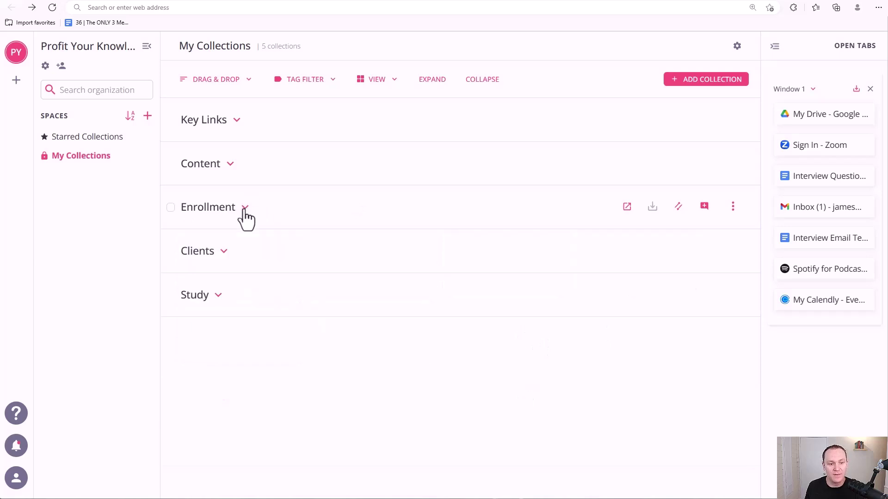
left_click(224, 252)
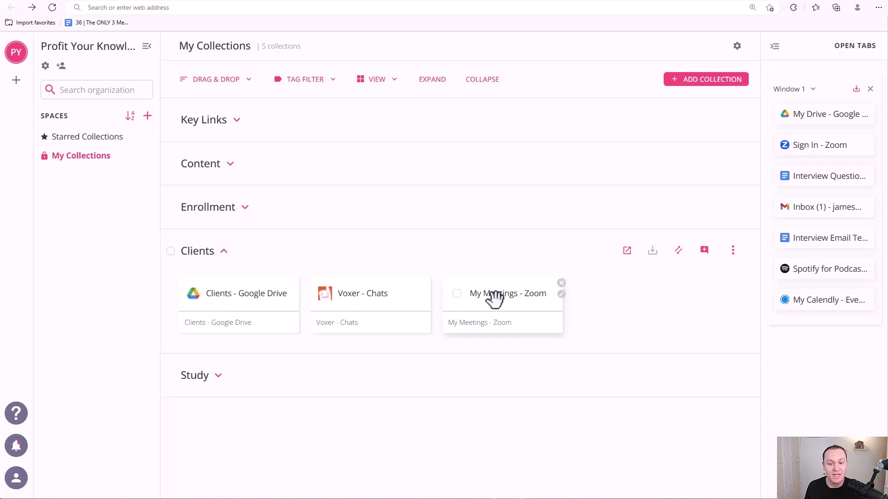
left_click(223, 251)
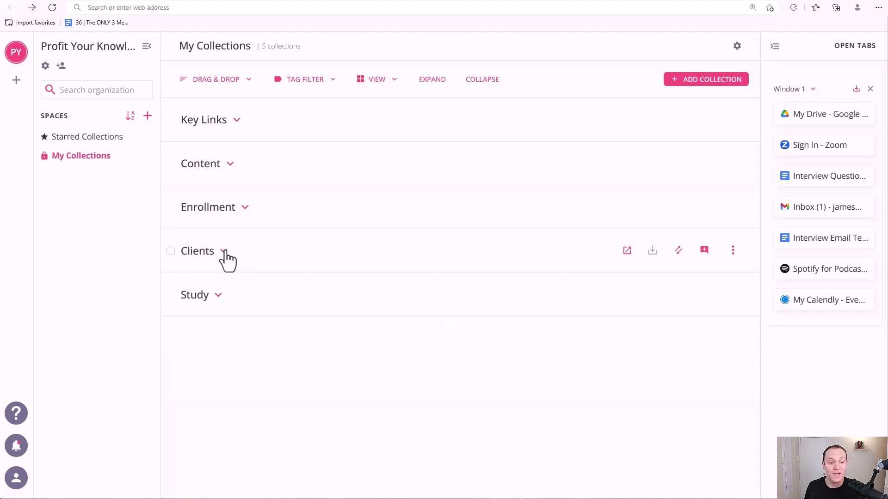
Expand the Study collection to look through its 11 links, then collapse it again
left_click(218, 296)
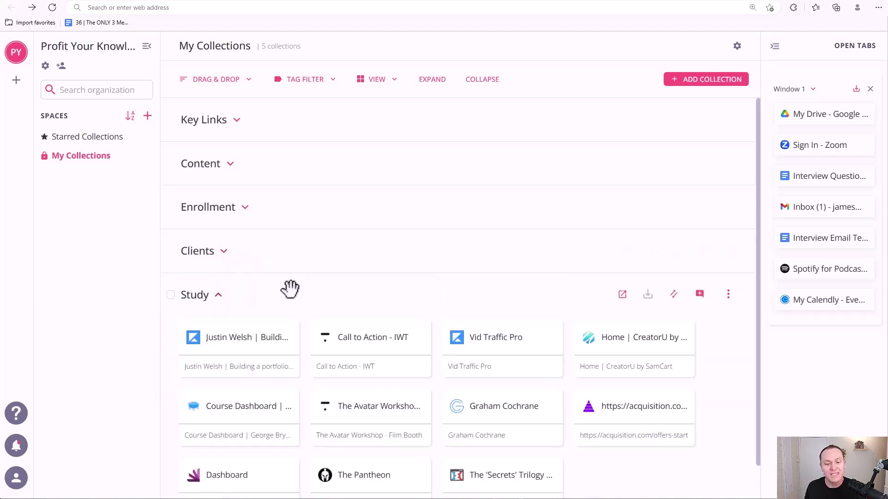
scroll(324, 286, "down", 1)
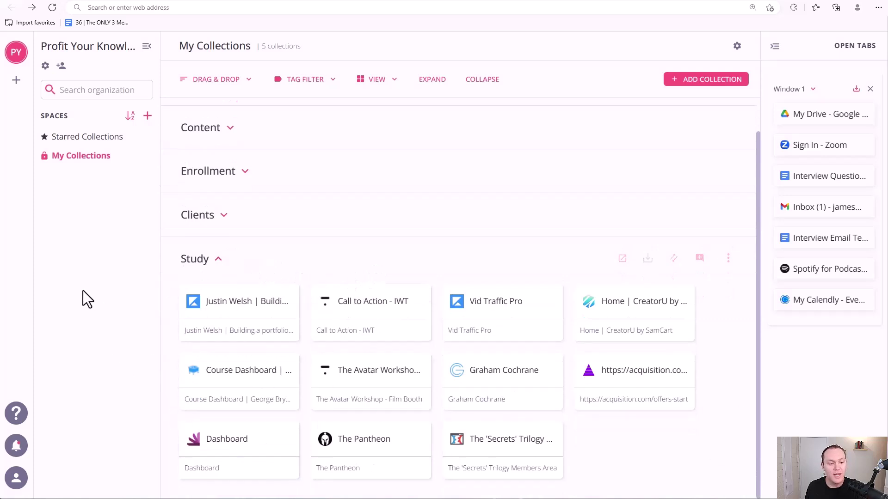
left_click(219, 260)
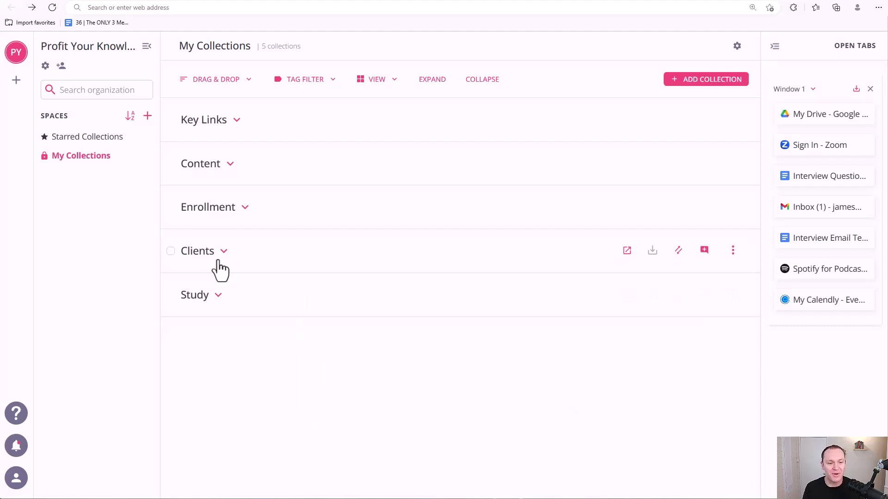
left_click(219, 295)
scroll(227, 296, "down", 1)
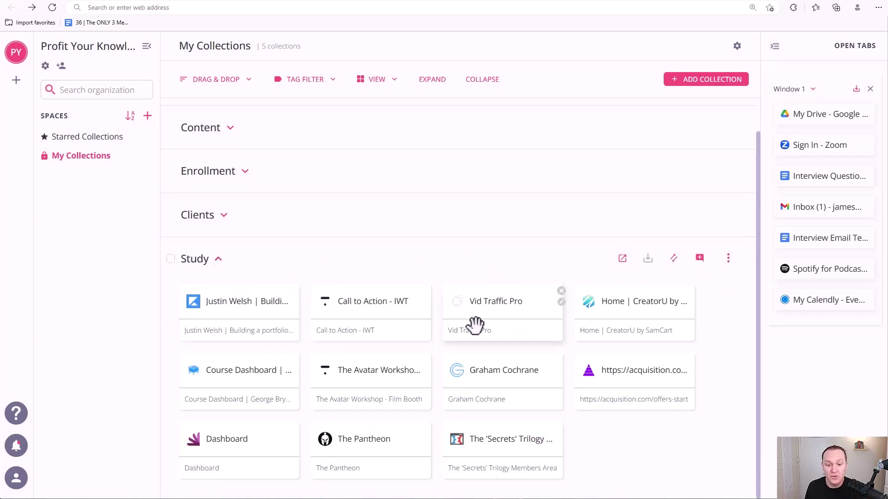
left_click(217, 260)
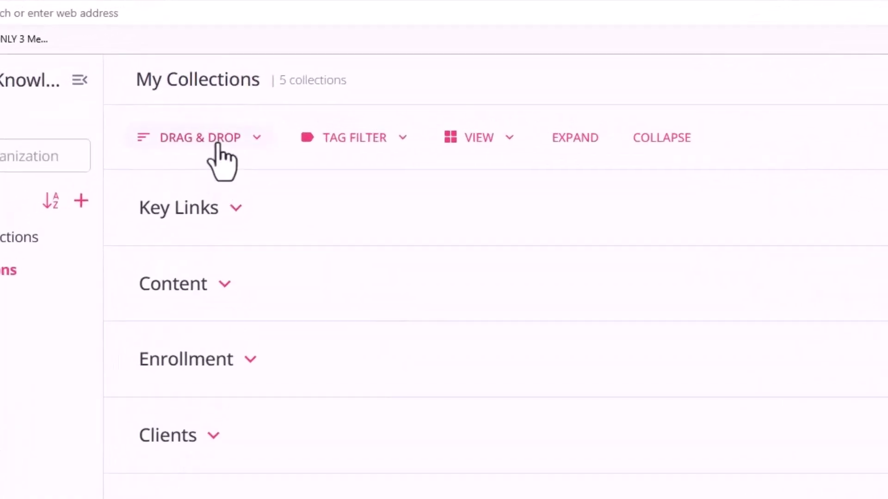
Look through the DRAG & DROP sort and TAG FILTER dropdowns, ending on the VIEW layout choices
left_click(217, 147)
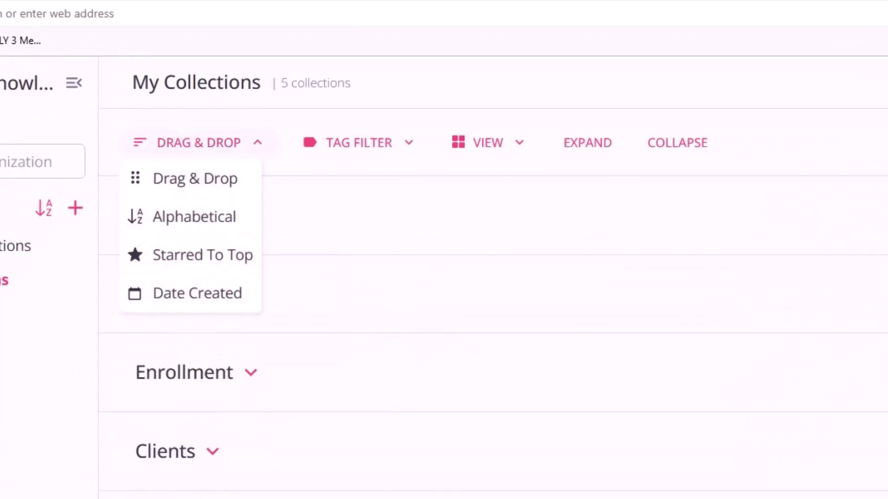
left_click(1, 403)
left_click(368, 144)
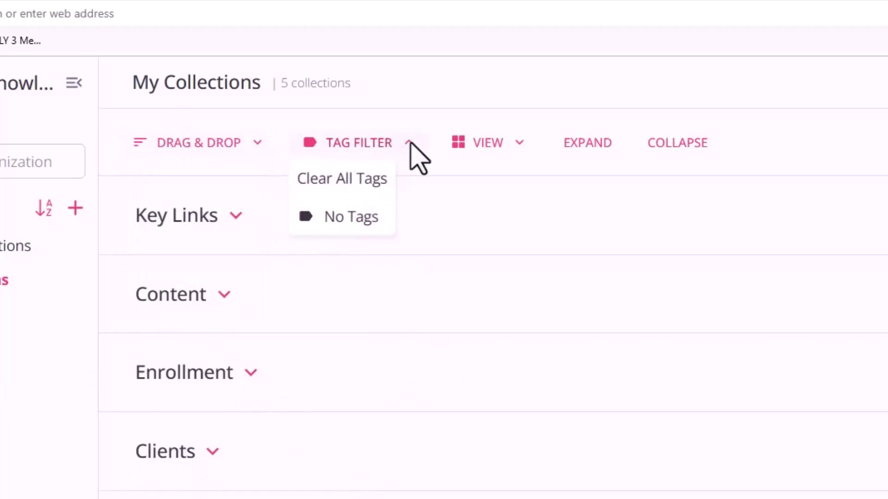
left_click(372, 148)
left_click(485, 152)
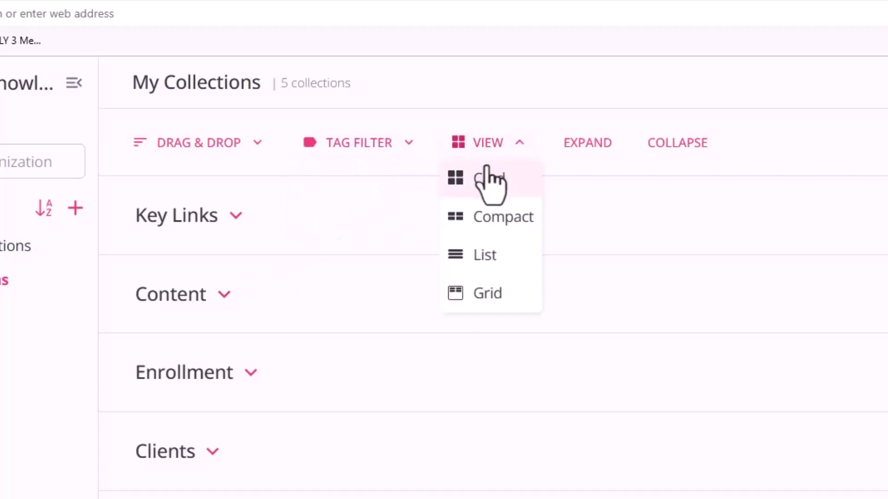
Expand Key Links and cycle the view through the Compact, List and Grid layouts
left_click(232, 223)
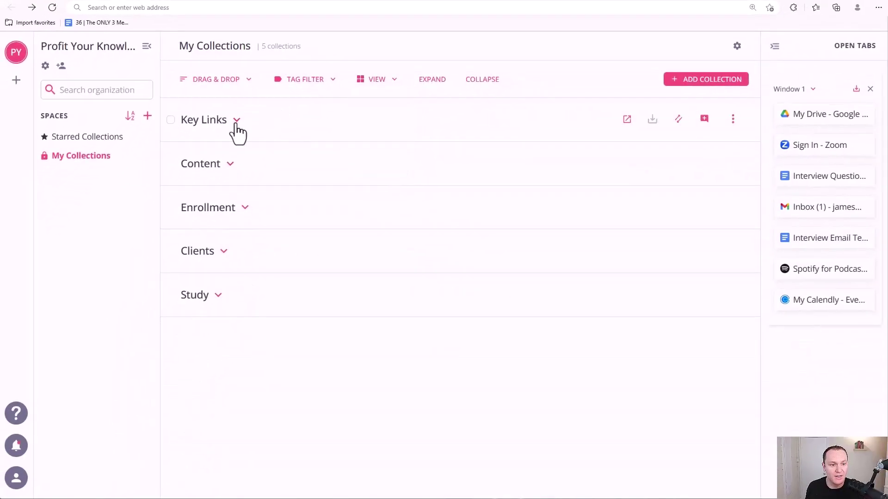
left_click(237, 121)
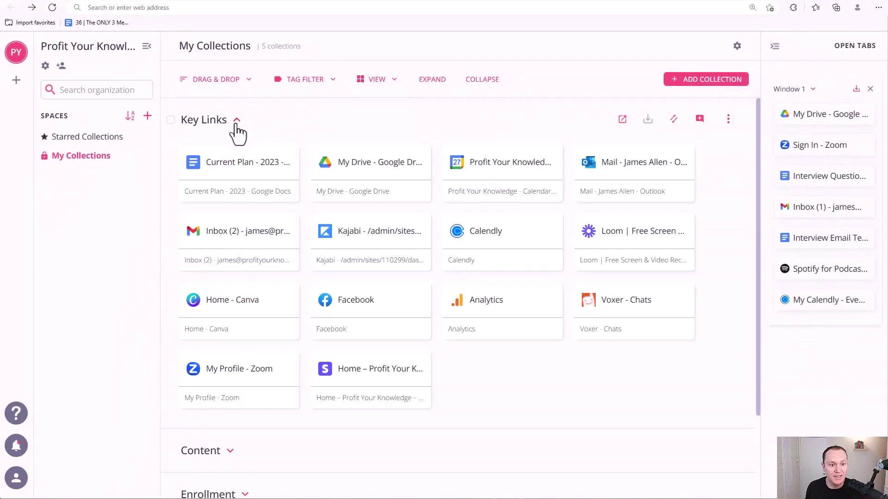
left_click(378, 80)
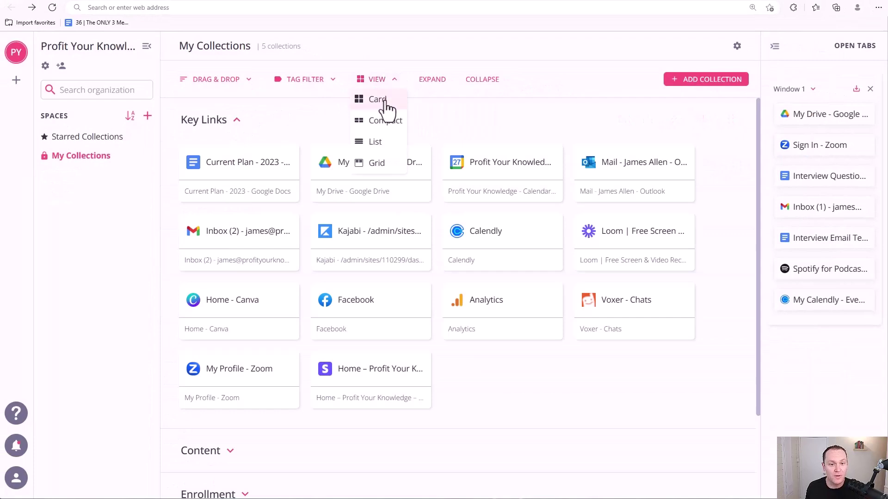
left_click(362, 128)
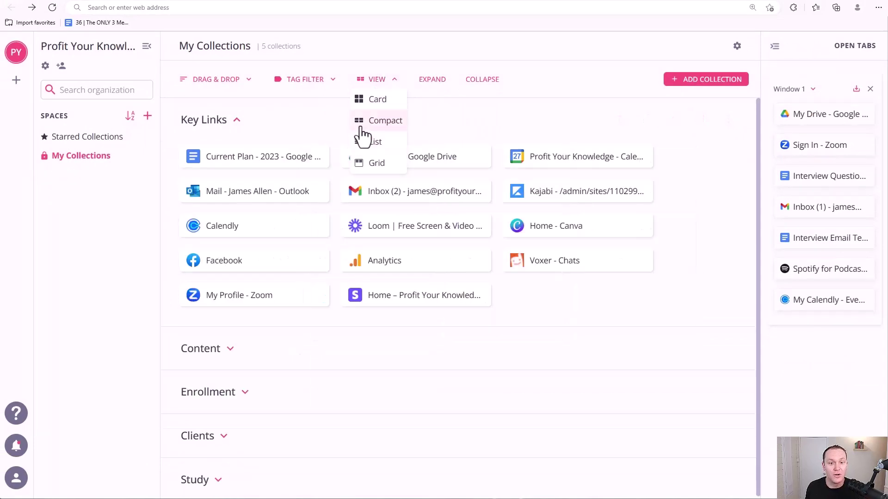
left_click(362, 141)
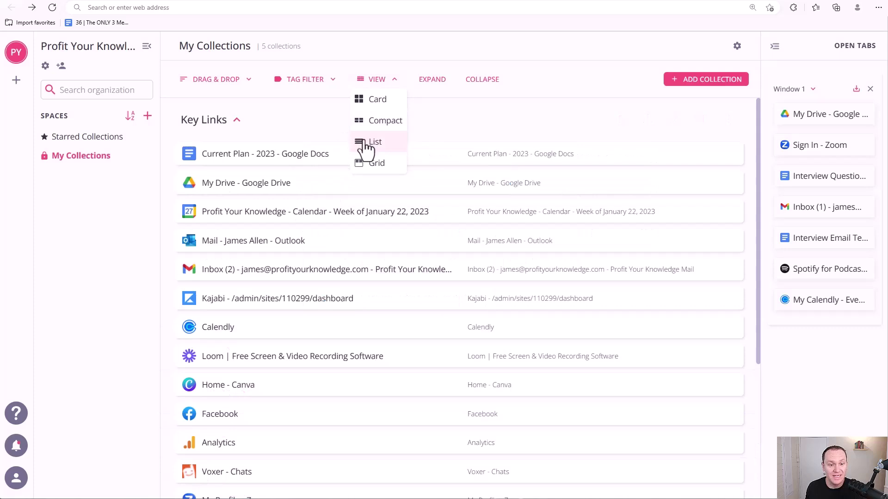
left_click(366, 166)
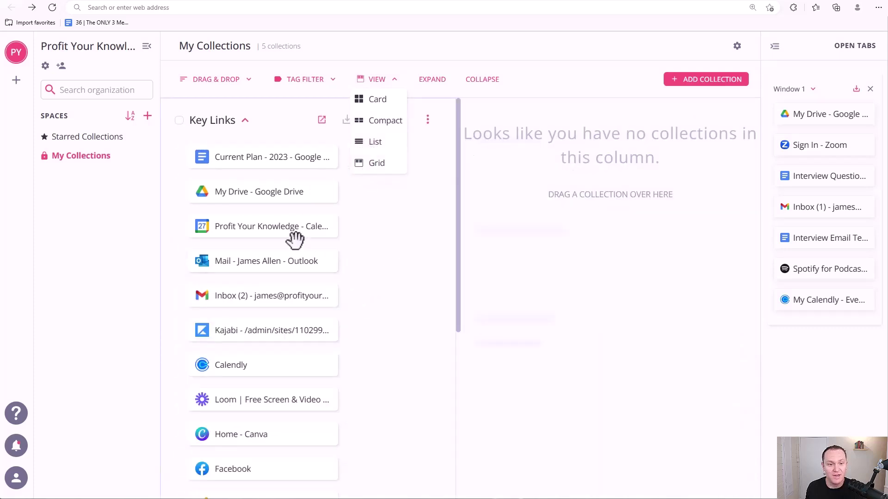
In Grid view, move Content to the right column and back, also trying Clients
left_click(245, 122)
left_click_drag(257, 169, 572, 152)
left_click(538, 122)
left_click(539, 122)
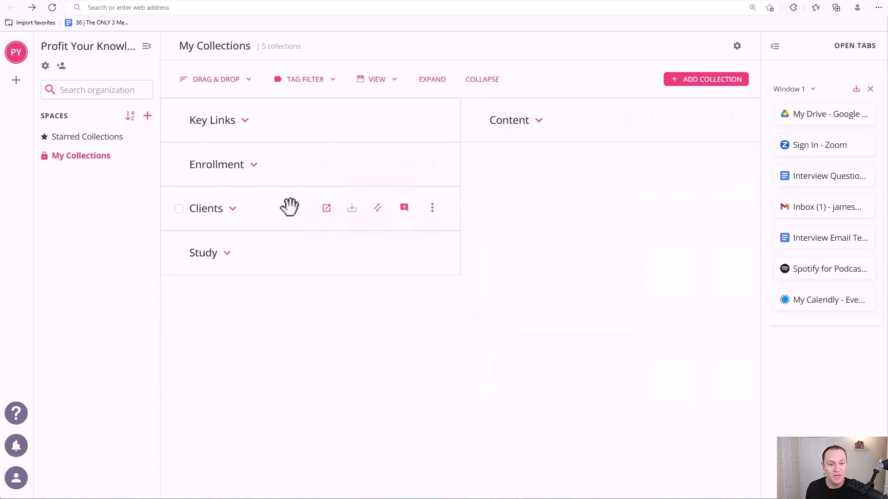
left_click_drag(289, 206, 366, 206)
left_click_drag(565, 131, 324, 160)
Switch the view back to Card and check Key Links' link cards
left_click(377, 82)
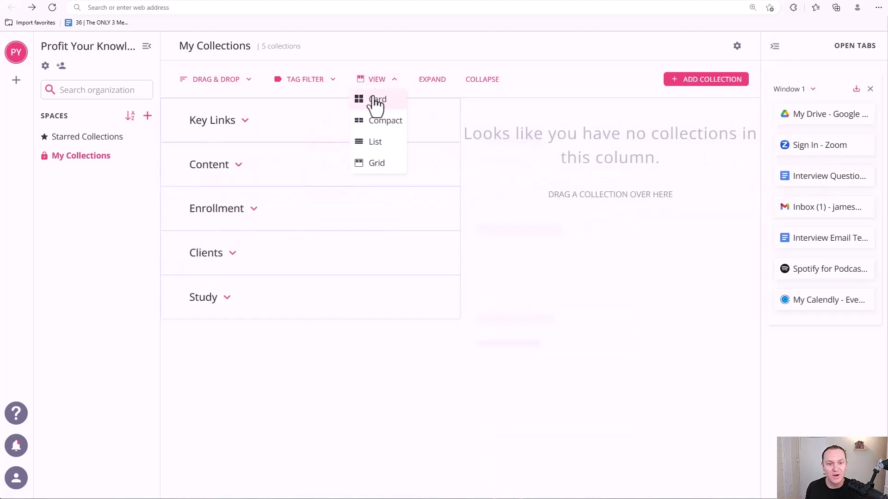
left_click(372, 99)
left_click(236, 122)
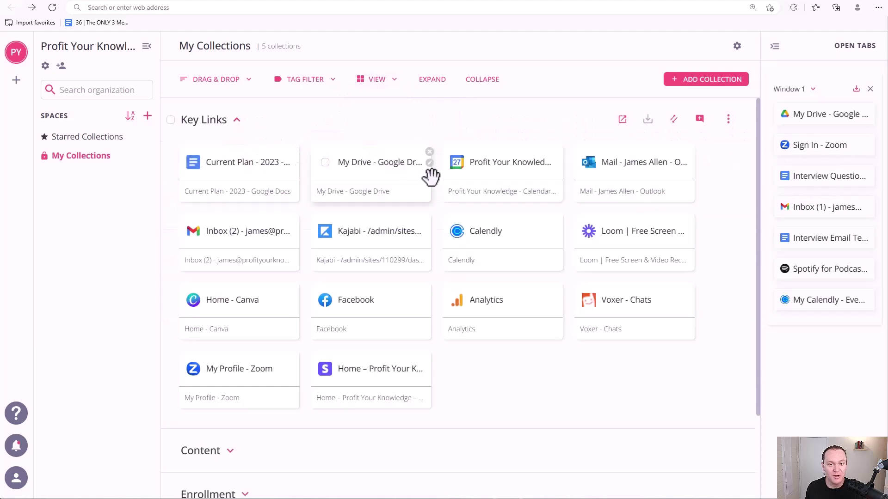
left_click(237, 123)
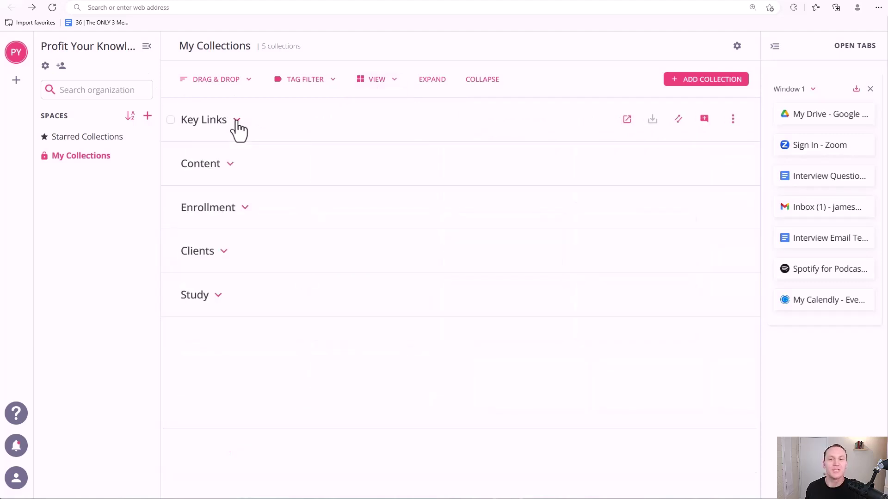
Expand all collections to scroll through them, then collapse all after briefly reopening Enrollment and Key Links
left_click(432, 80)
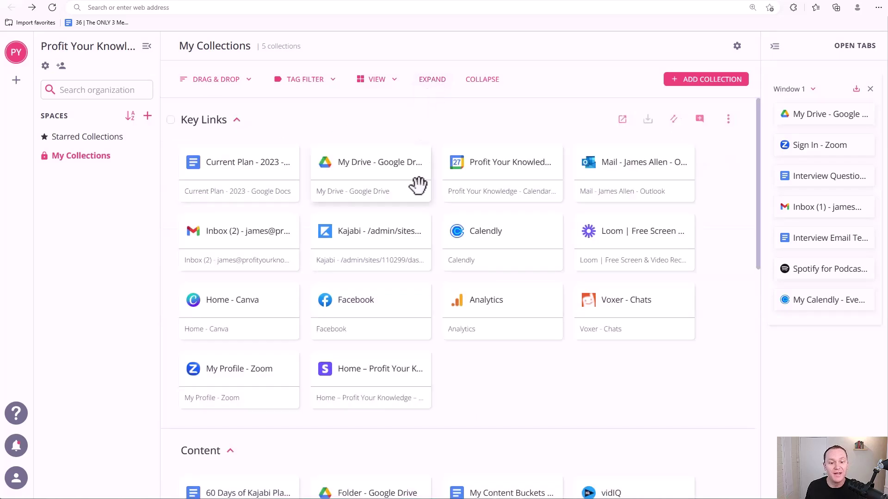
scroll(416, 185, "down", 6)
scroll(419, 187, "down", 8)
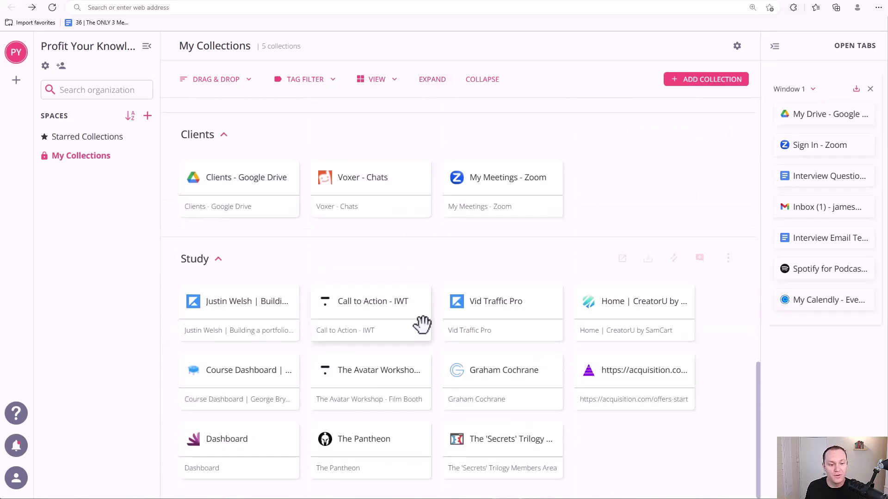
scroll(424, 329, "up", 15)
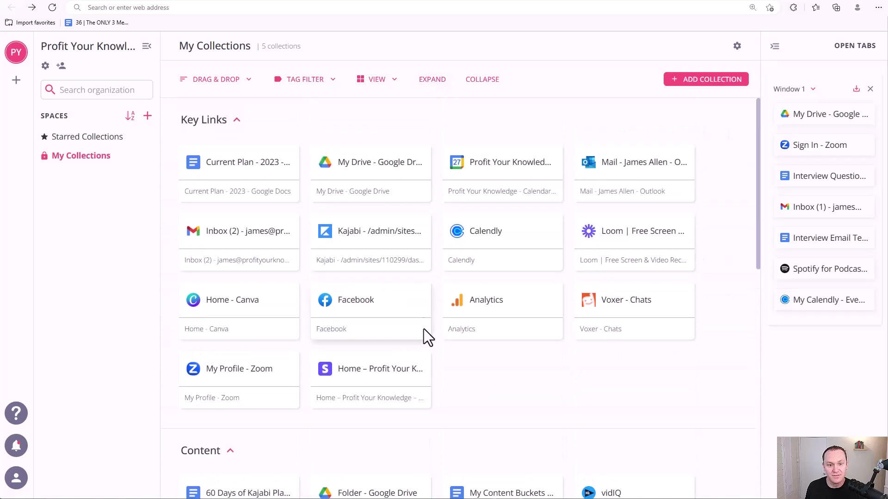
left_click(483, 84)
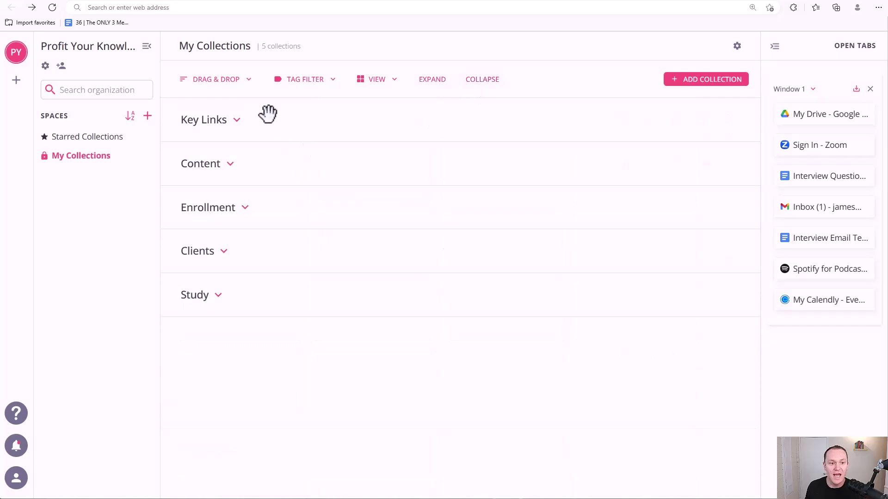
left_click(245, 208)
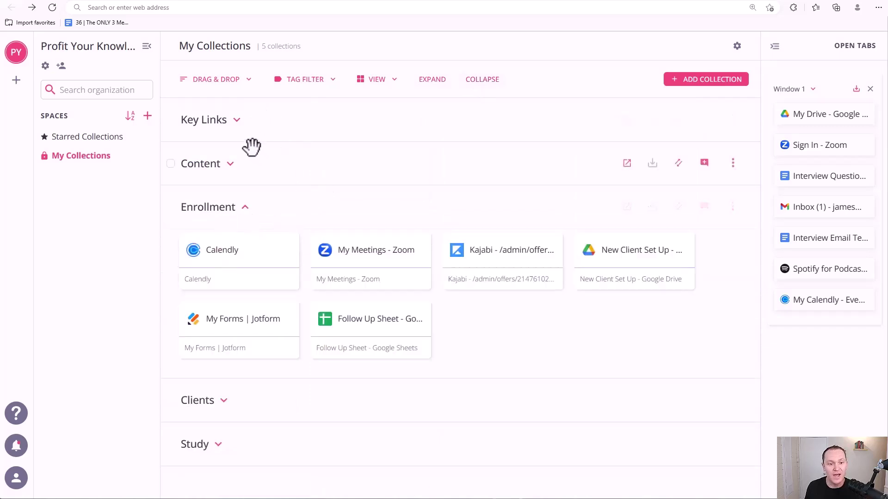
left_click(236, 121)
scroll(379, 307, "down", 1)
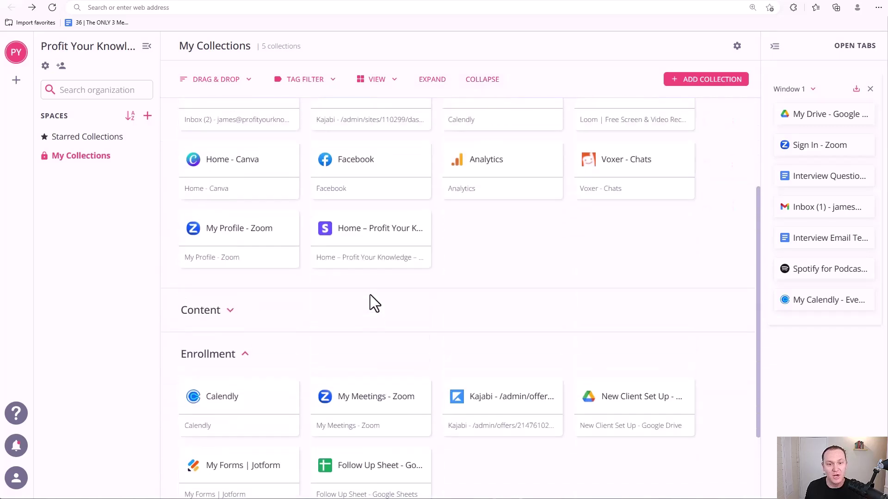
left_click(481, 82)
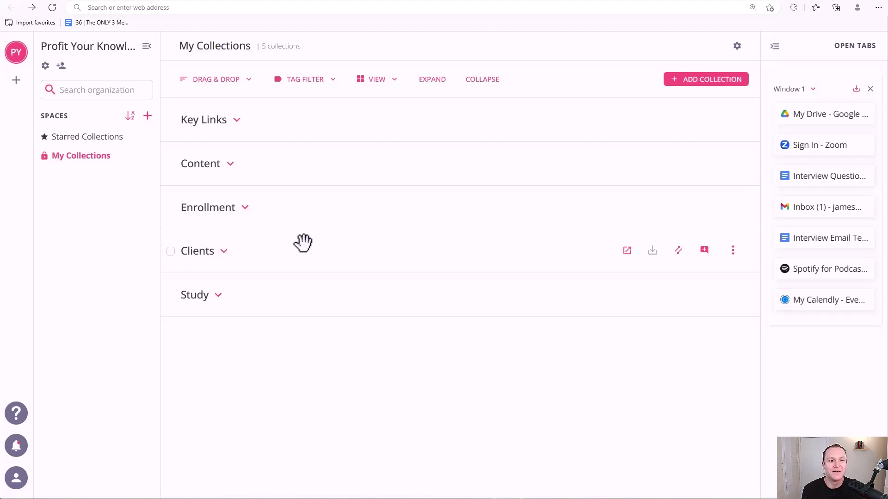
left_click(231, 165)
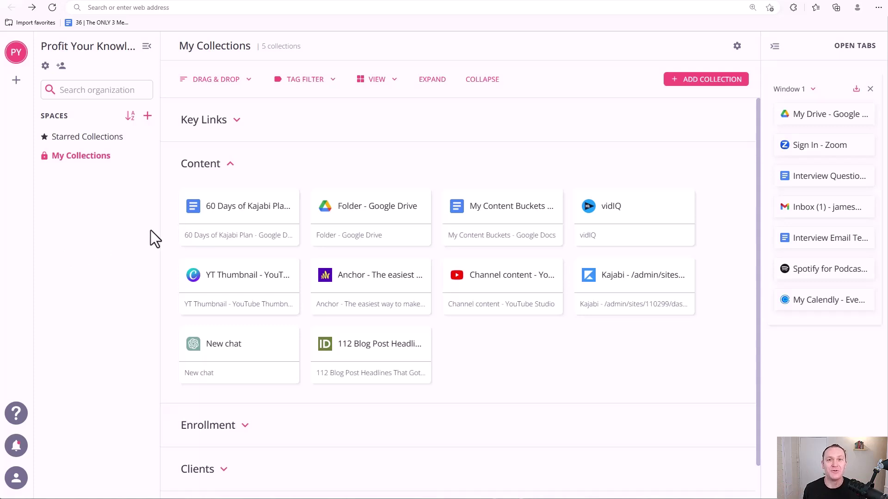
left_click(230, 163)
left_click(246, 207)
left_click(246, 207)
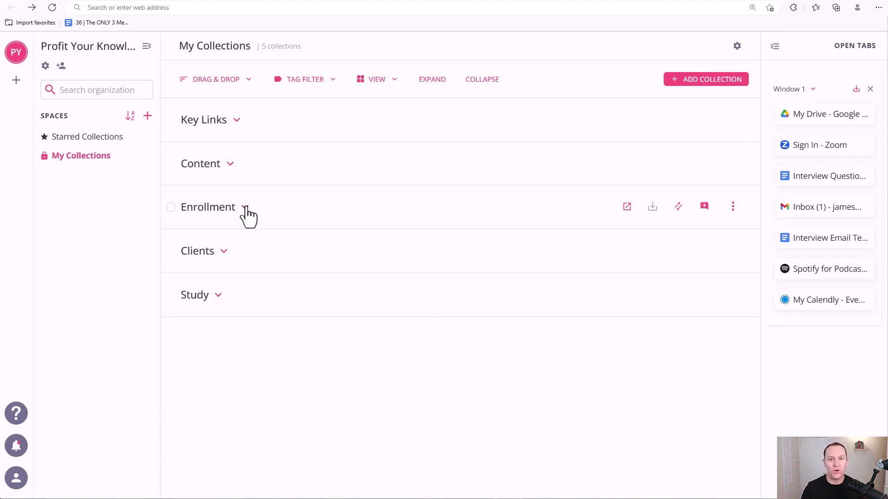
left_click(245, 207)
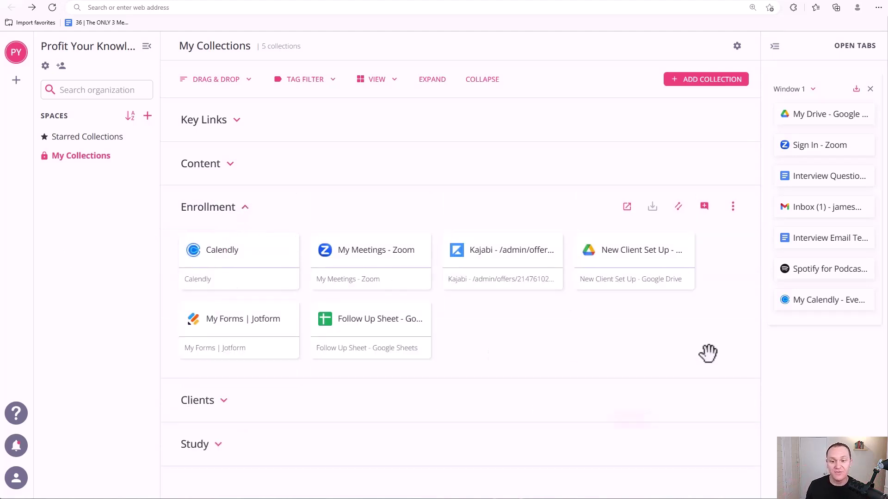
left_click(245, 208)
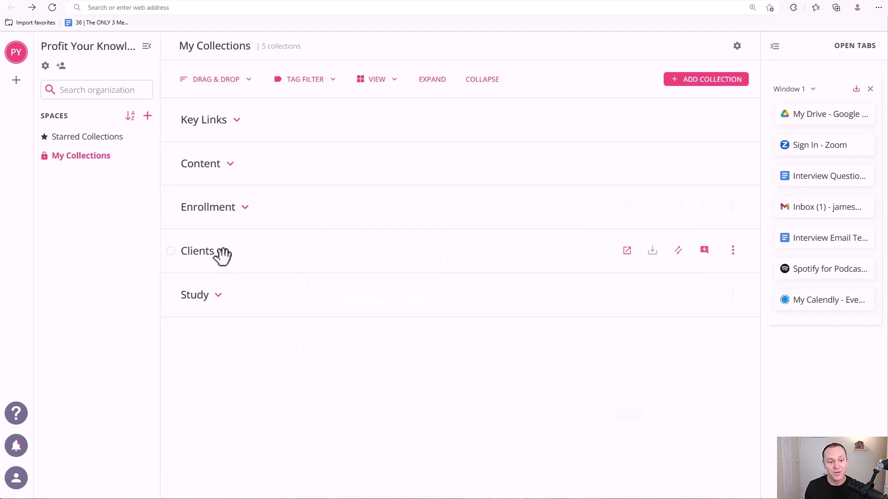
left_click(224, 251)
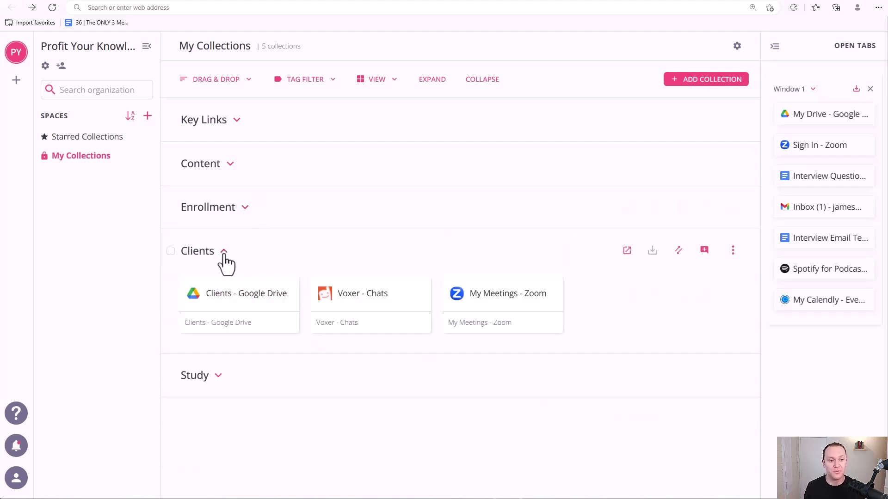
left_click(224, 252)
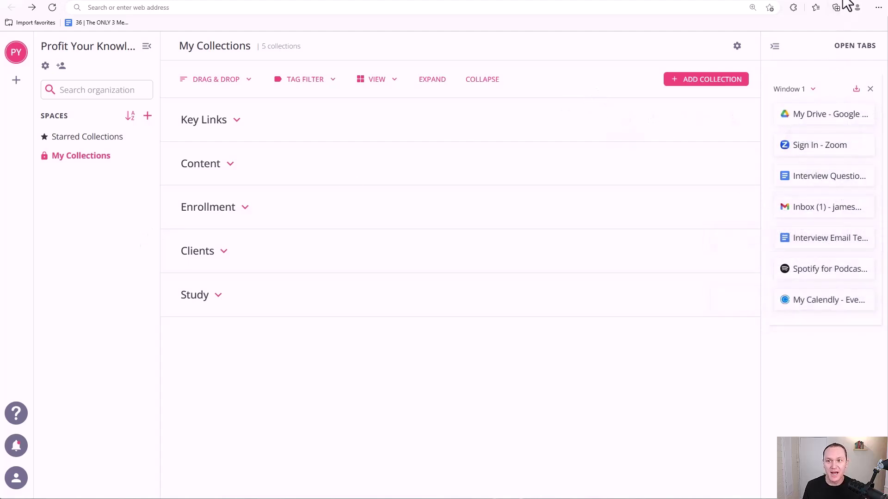
mouse_move(842, 9)
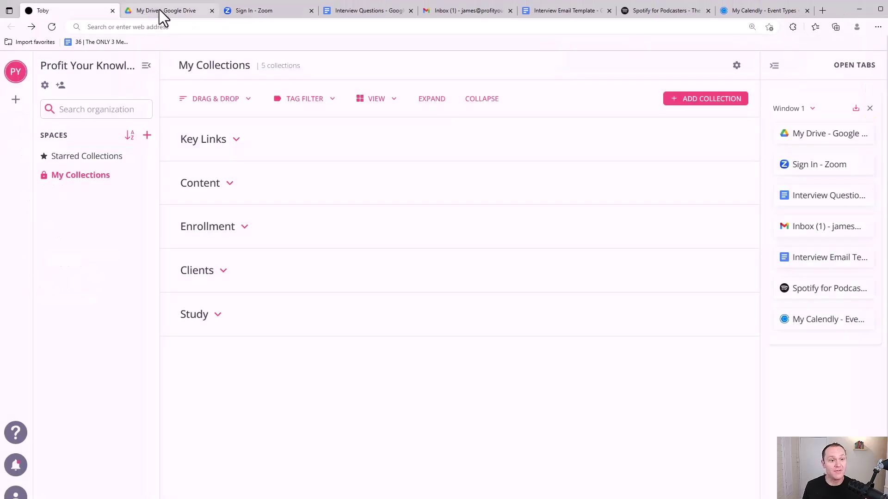
mouse_move(291, 16)
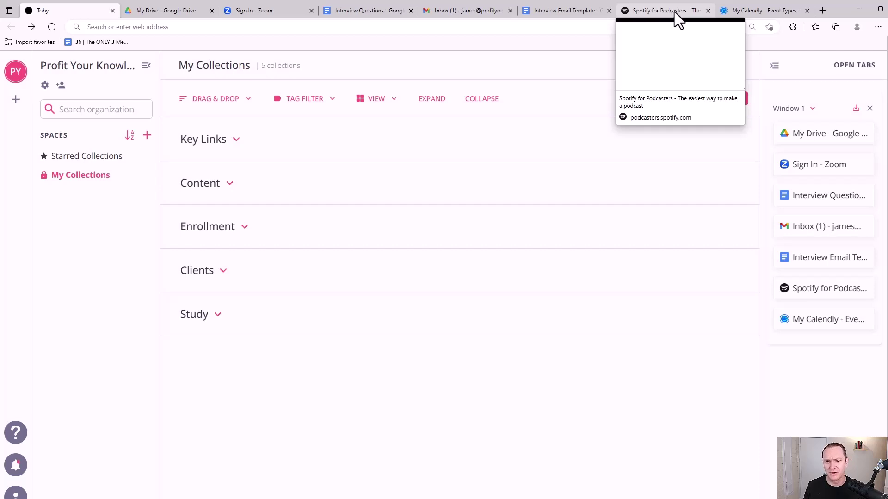
mouse_move(742, 9)
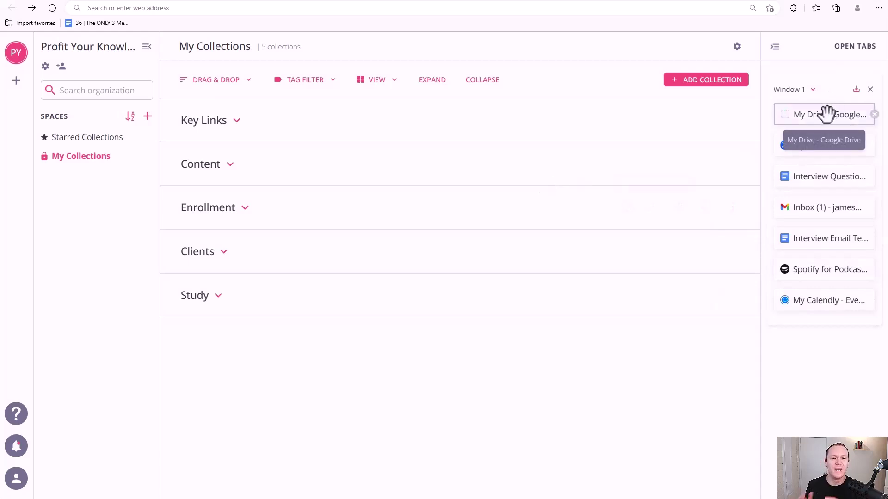
Close the My Drive tab and create a new collection named 'Interviews'
left_click(874, 115)
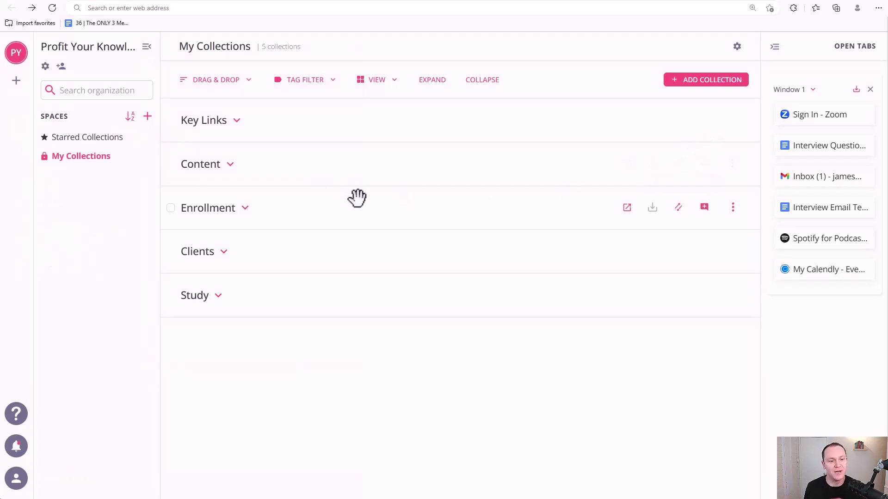
left_click(700, 85)
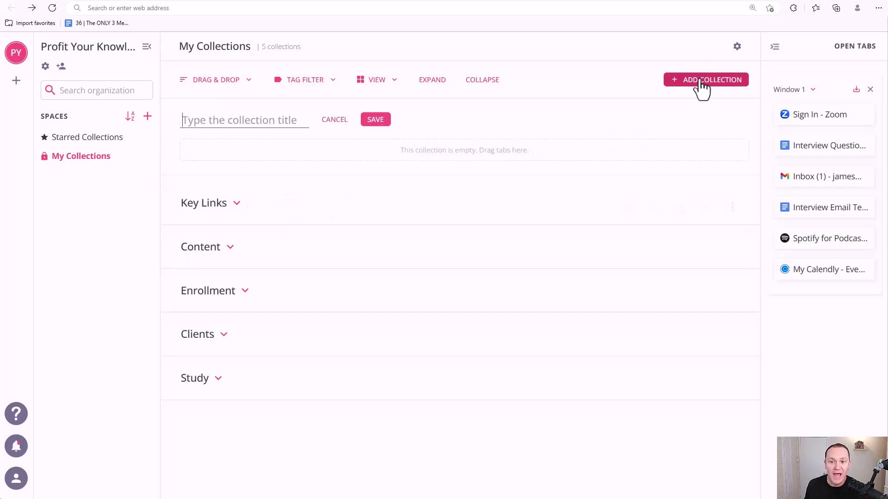
type("Interviews")
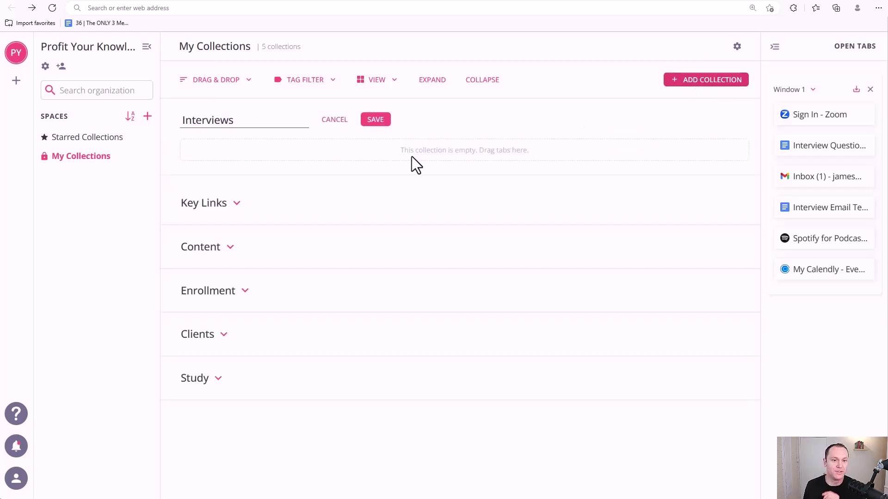
key("Return")
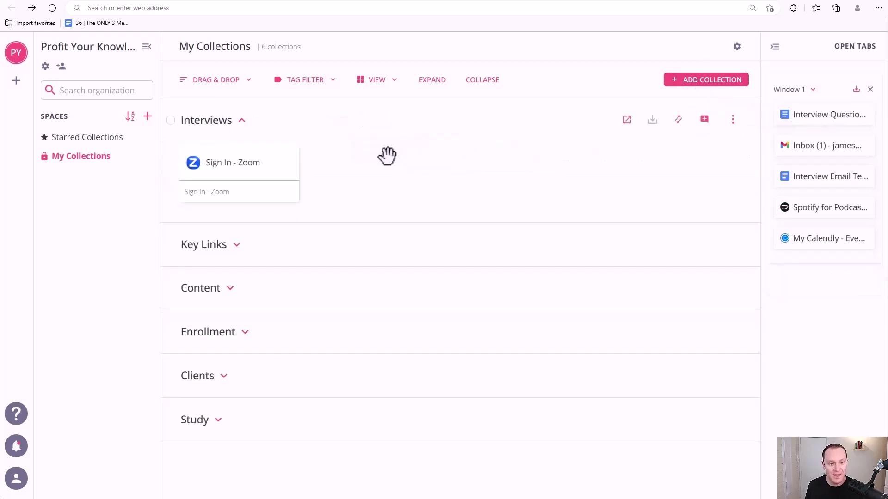
Save the Inbox, Interview Questions, Interview Email Template, Spotify for Podcasters and My Calendly tabs into Interviews, keeping Sign In - Zoom first
left_click_drag(824, 143, 546, 159)
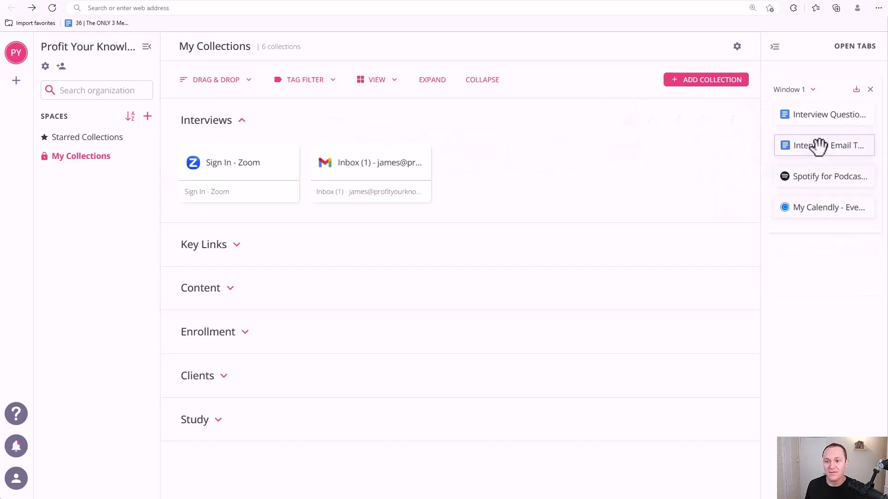
left_click_drag(816, 114, 568, 178)
left_click_drag(845, 115, 652, 162)
left_click_drag(840, 114, 679, 190)
left_click_drag(825, 115, 466, 245)
left_click_drag(344, 159, 234, 159)
left_click_drag(347, 169, 198, 169)
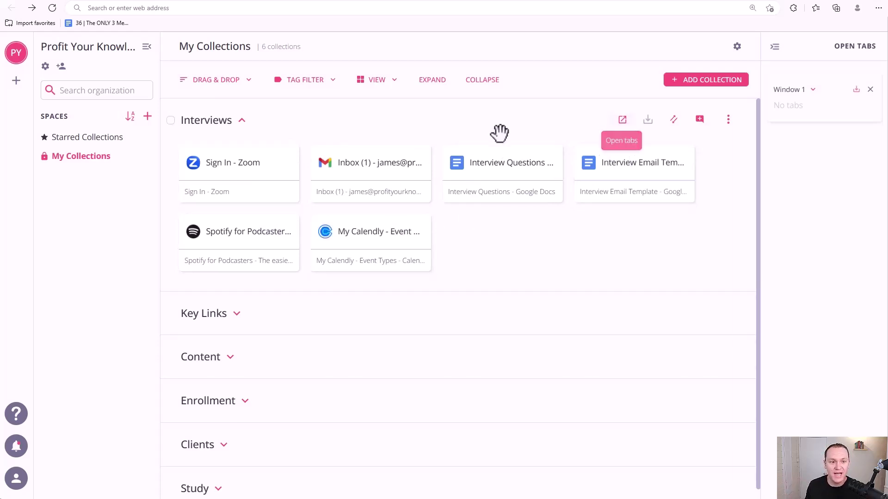
Reopen all six Interviews links as browser tabs from the collection header
left_click(622, 120)
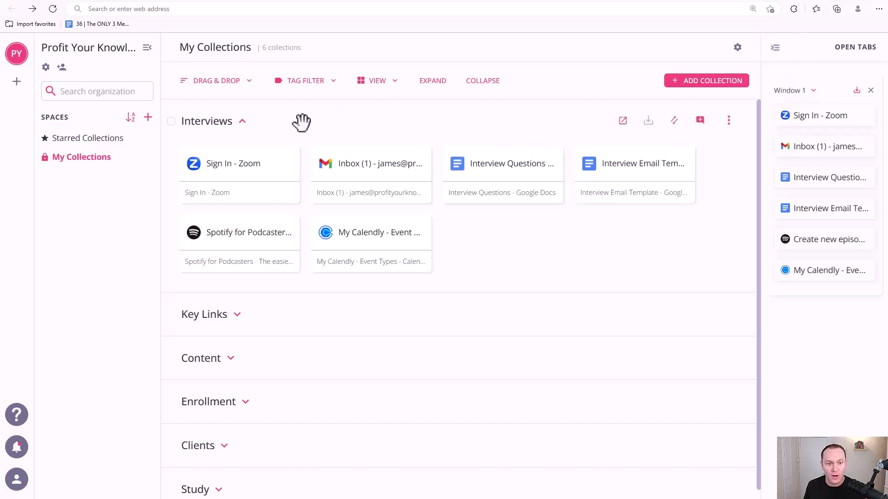
Collapse Interviews and drag it down to third place, between Content and Enrollment
left_click(240, 124)
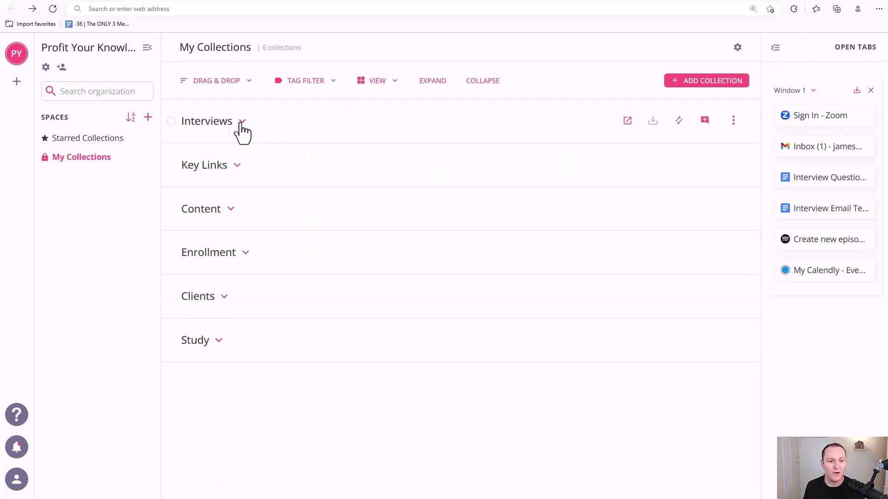
left_click_drag(289, 122, 287, 212)
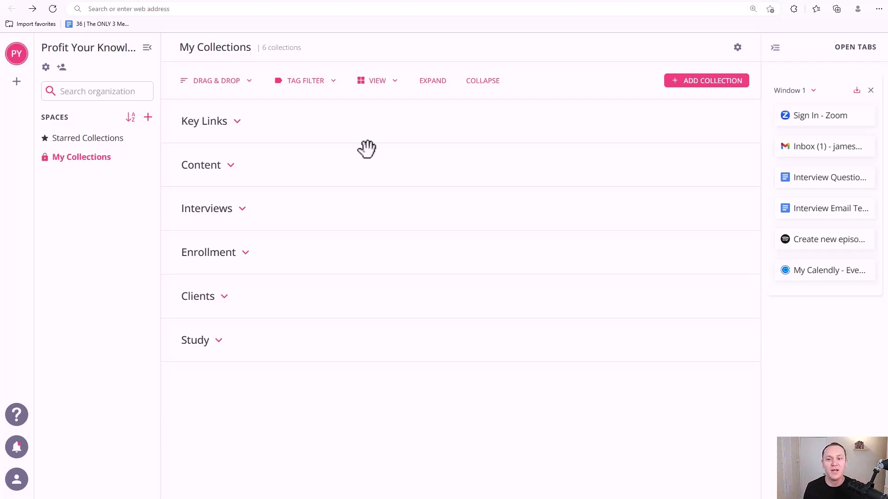
left_click(681, 82)
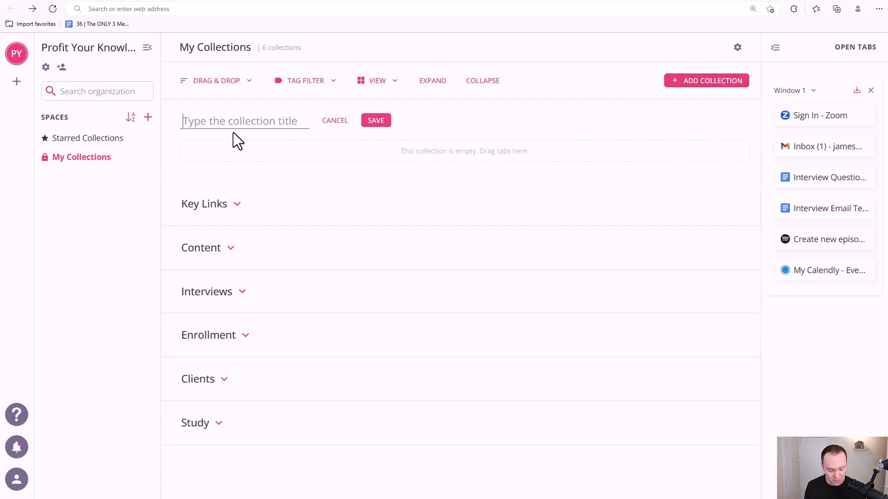
type("Course Name")
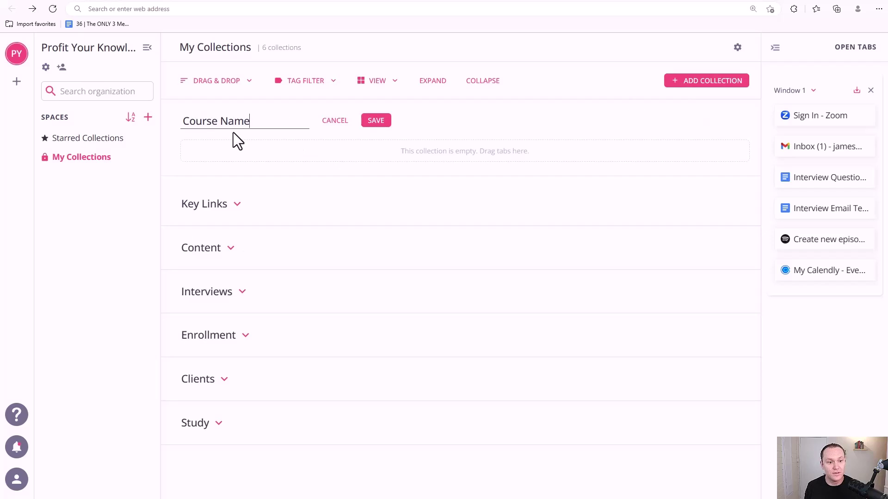
left_click(375, 122)
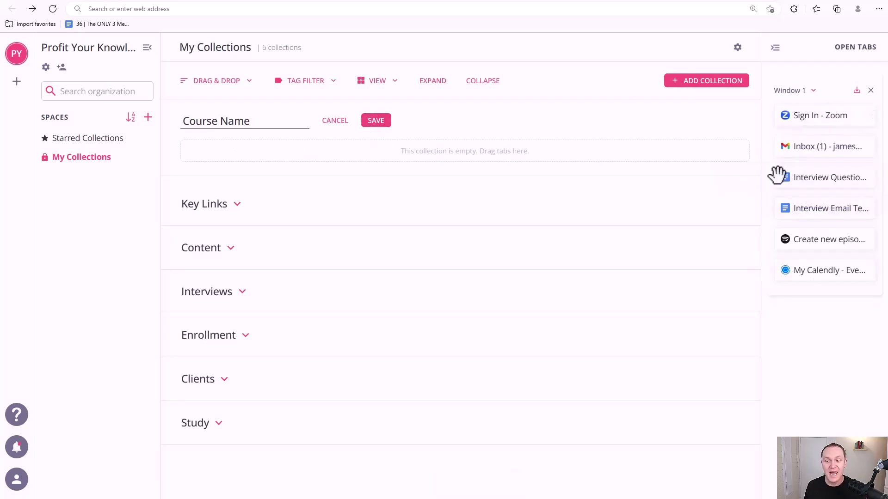
left_click(334, 121)
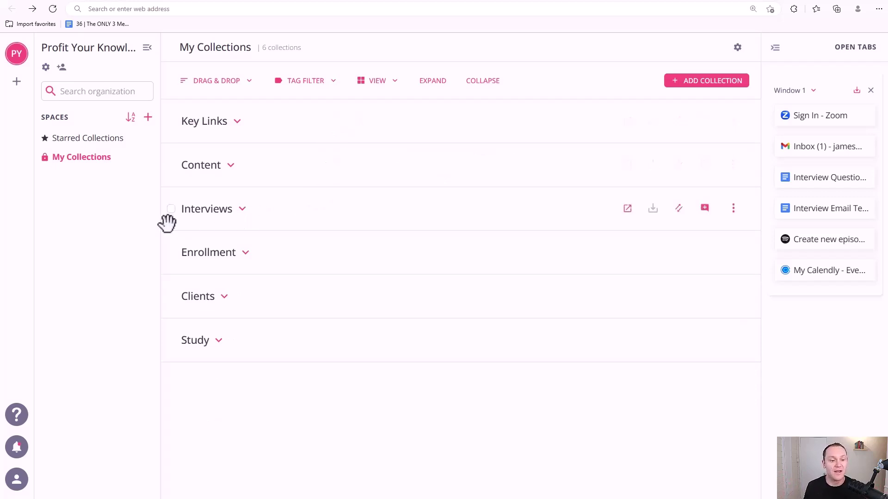
mouse_move(283, 215)
left_mouse_down()
mouse_move(290, 122)
mouse_move(309, 150)
mouse_move(295, 216)
mouse_move(299, 206)
left_mouse_up()
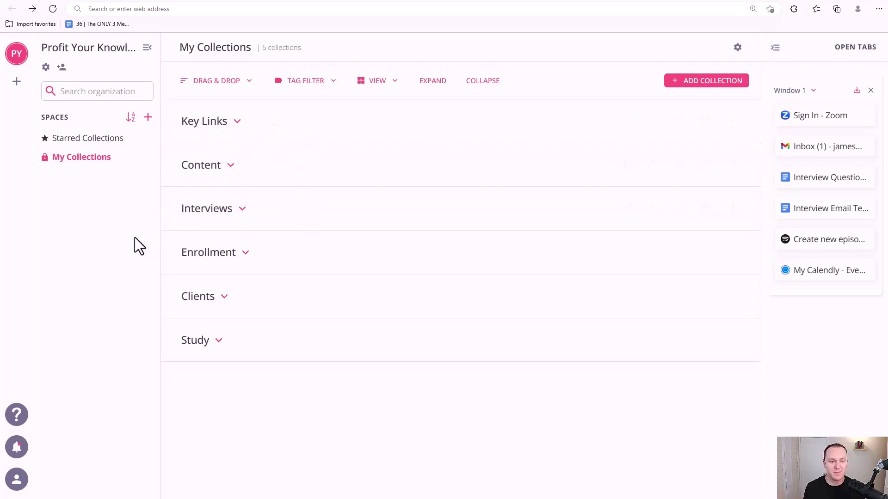